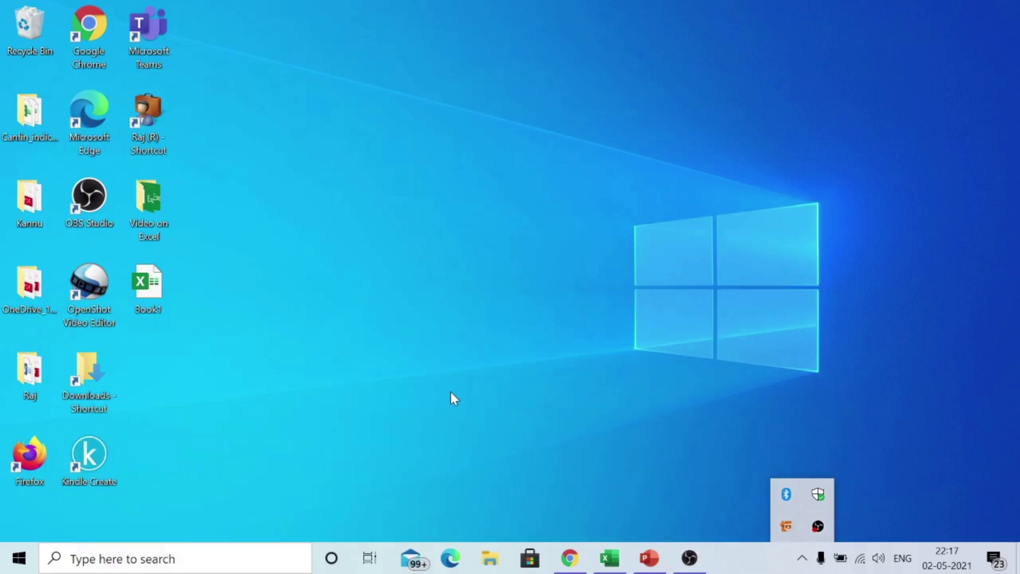
# Step: Switch to the Book2 workbook in Excel
pyautogui.click(594, 426)
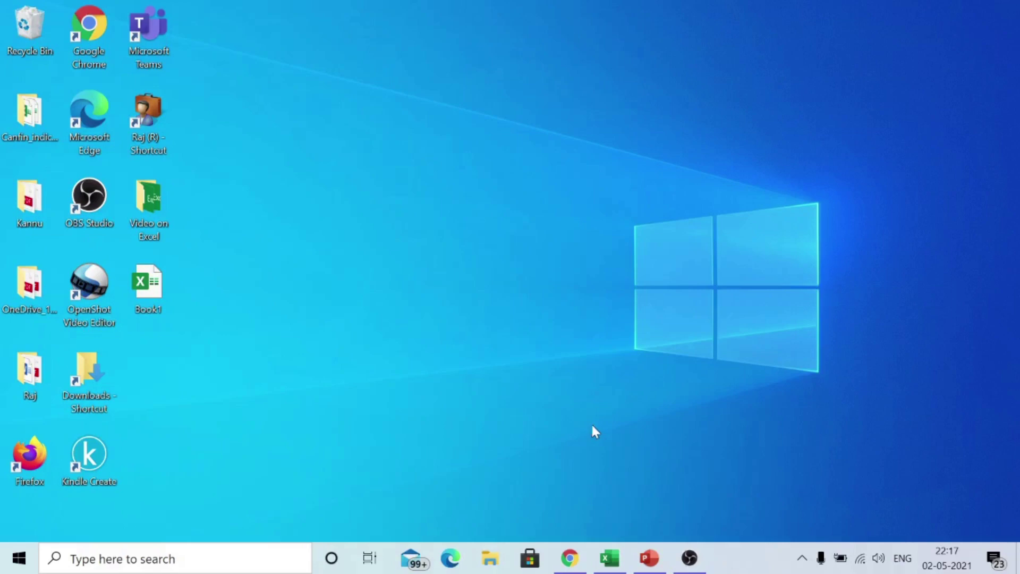
pyautogui.click(608, 557)
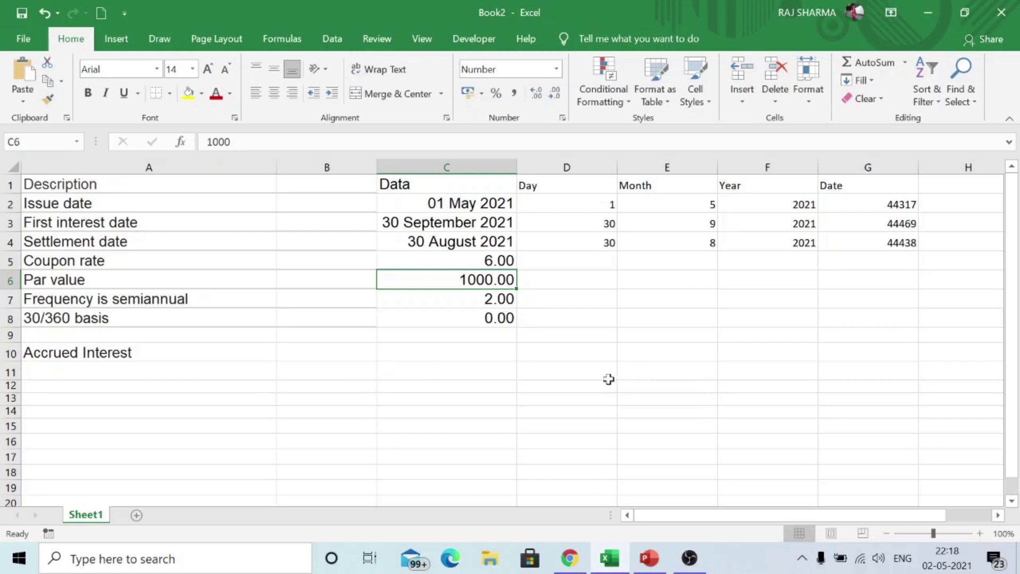
# Step: Review the bond inputs in rows 2 to 8, from issue date to 30/360 basis, and the Accrued Interest label
pyautogui.click(121, 205)
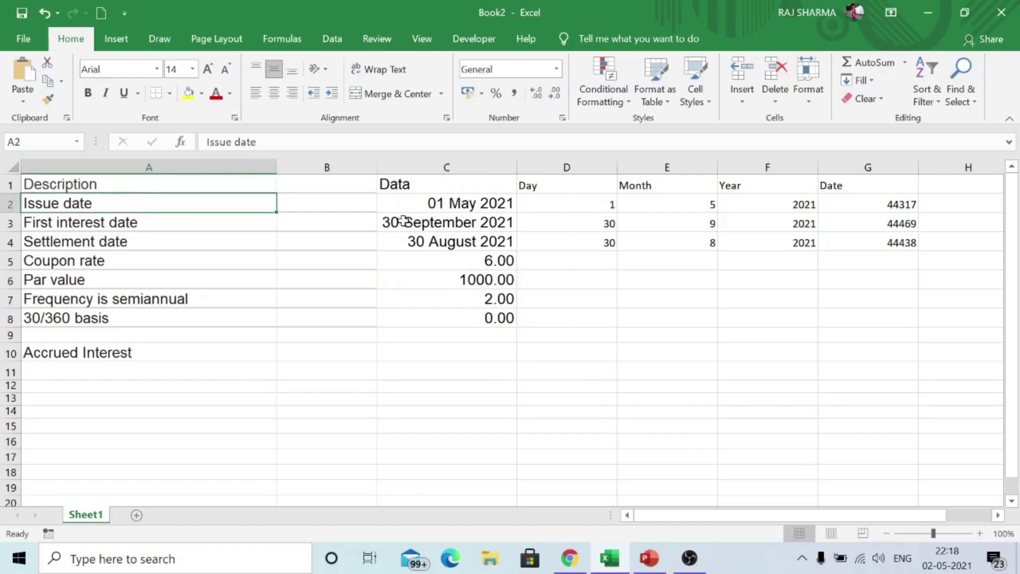
pyautogui.click(472, 209)
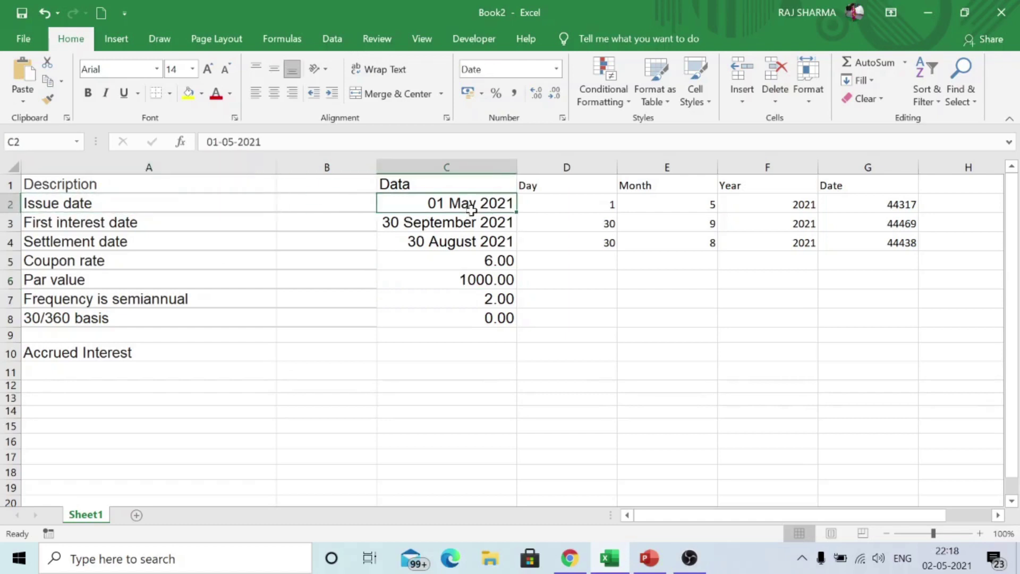
pyautogui.click(144, 227)
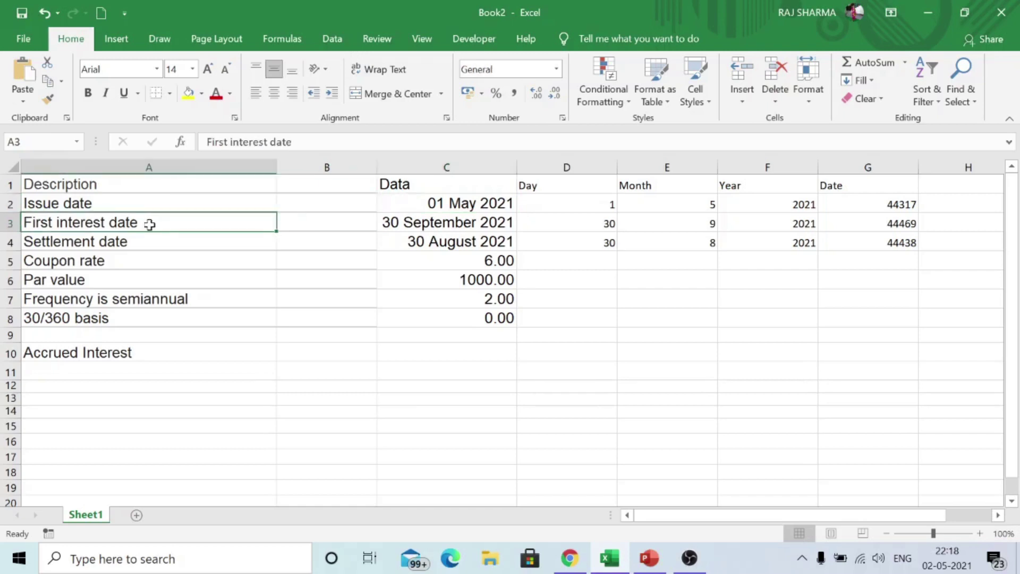
pyautogui.click(430, 223)
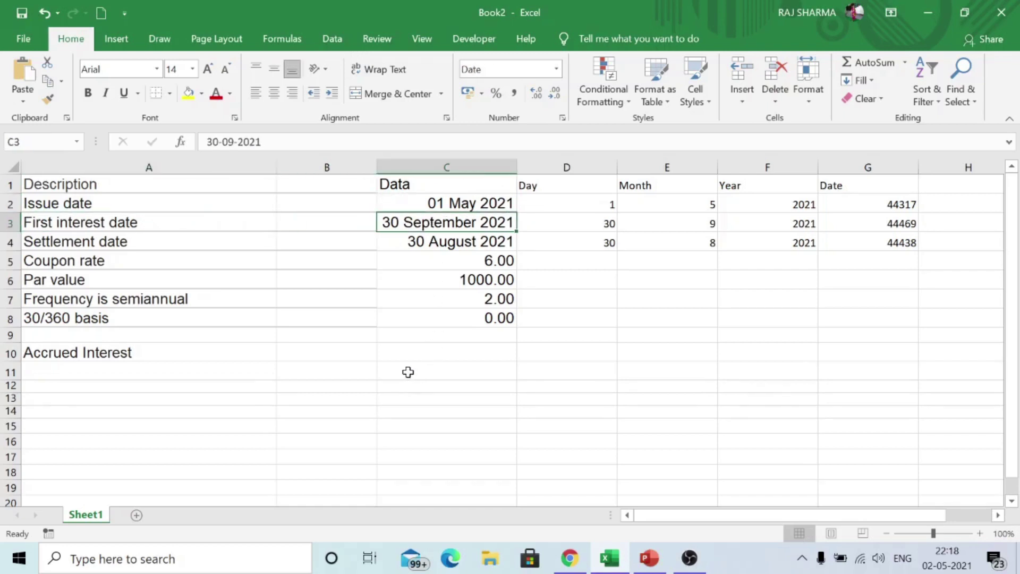
pyautogui.click(128, 241)
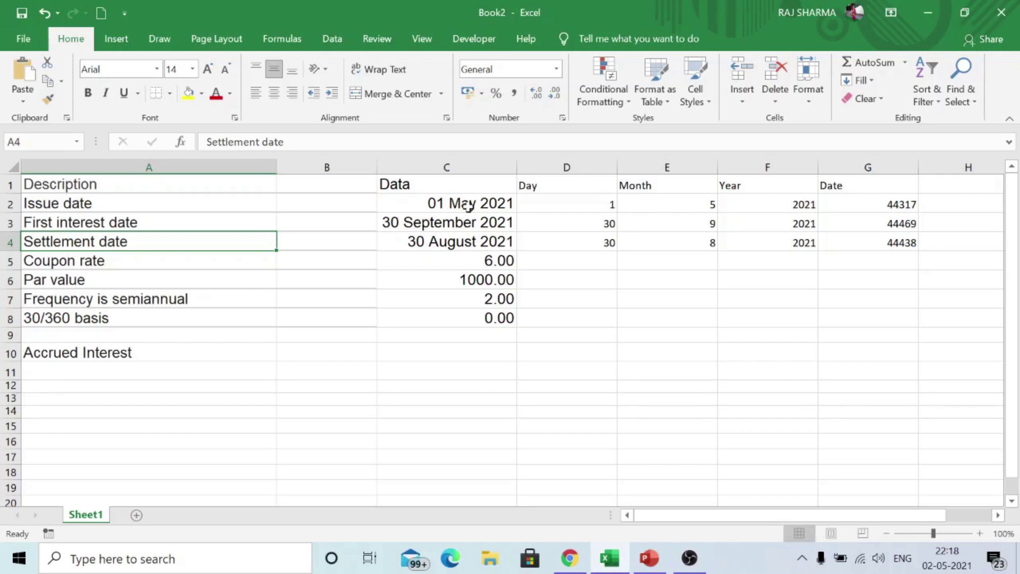
pyautogui.click(450, 245)
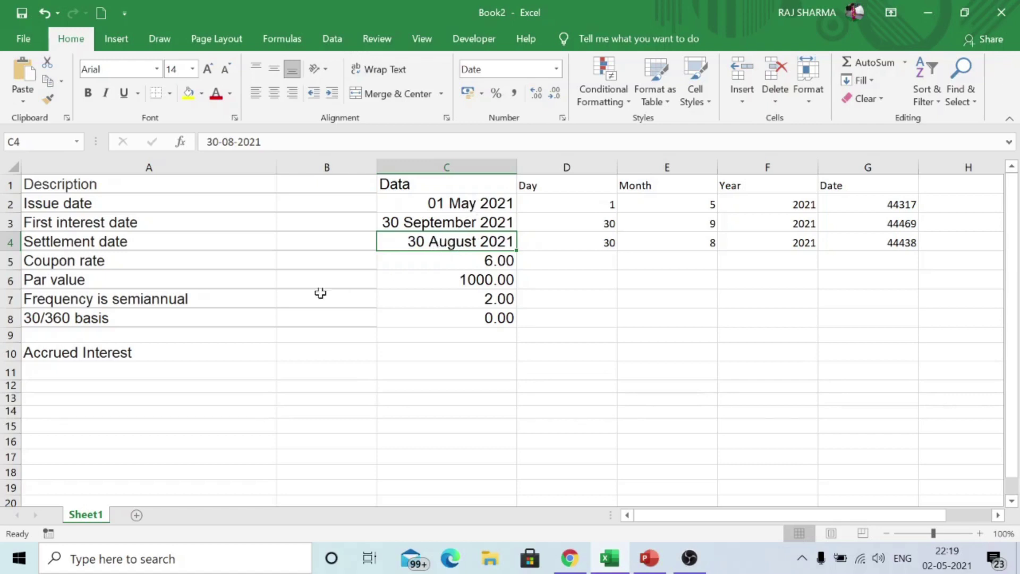
pyautogui.click(213, 266)
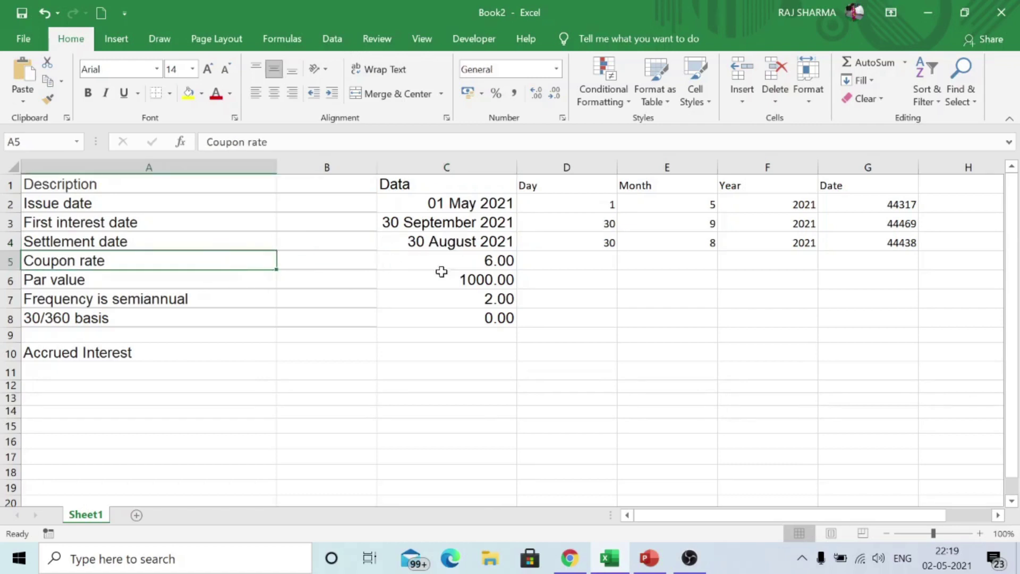
pyautogui.click(474, 261)
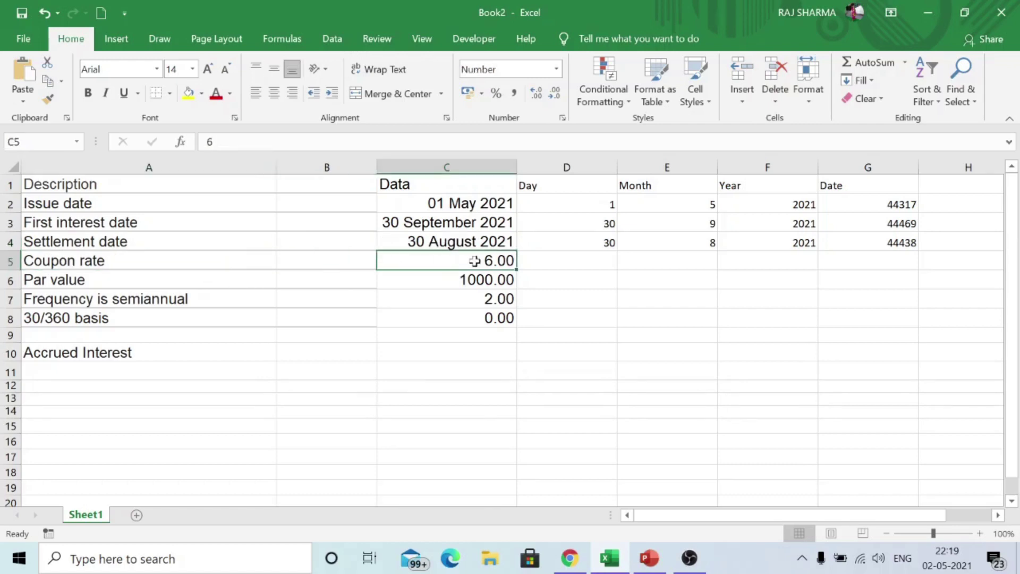
pyautogui.click(186, 280)
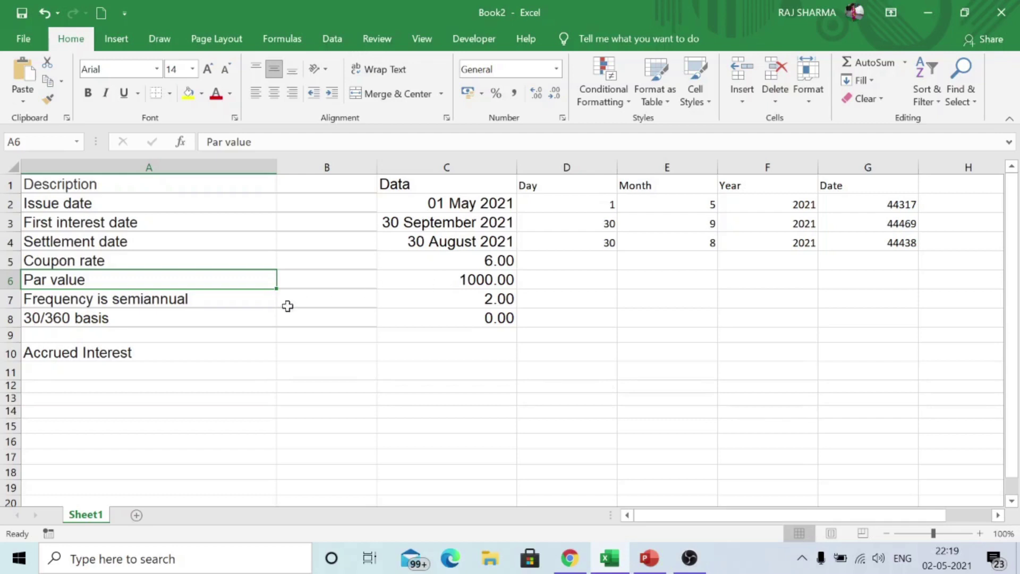
pyautogui.click(218, 301)
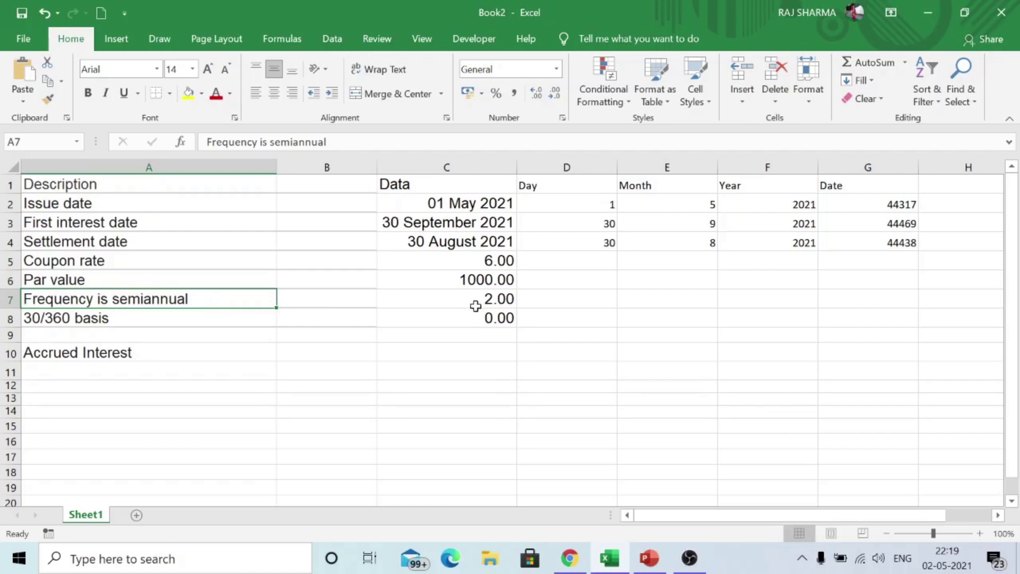
pyautogui.click(190, 320)
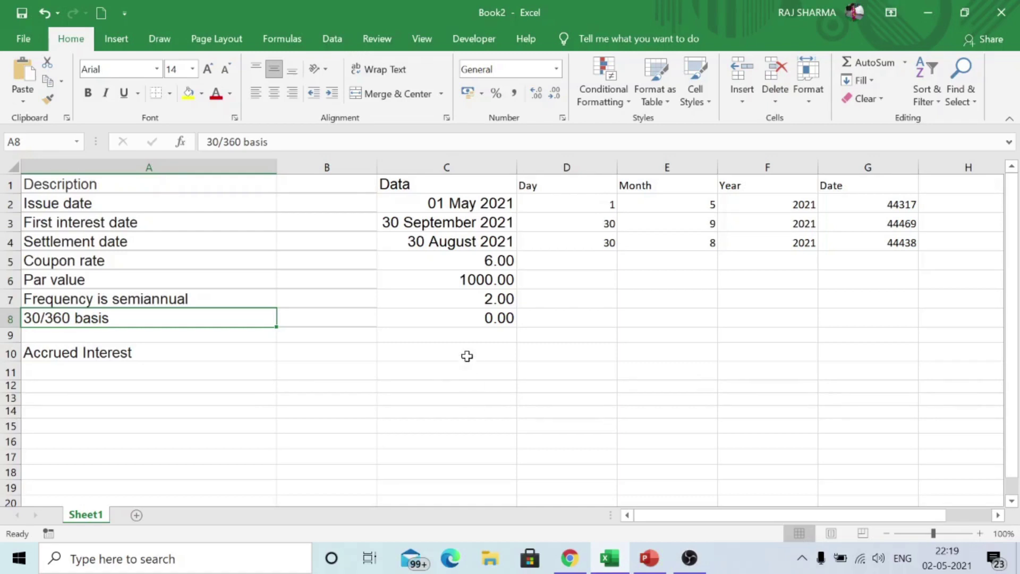
pyautogui.click(501, 319)
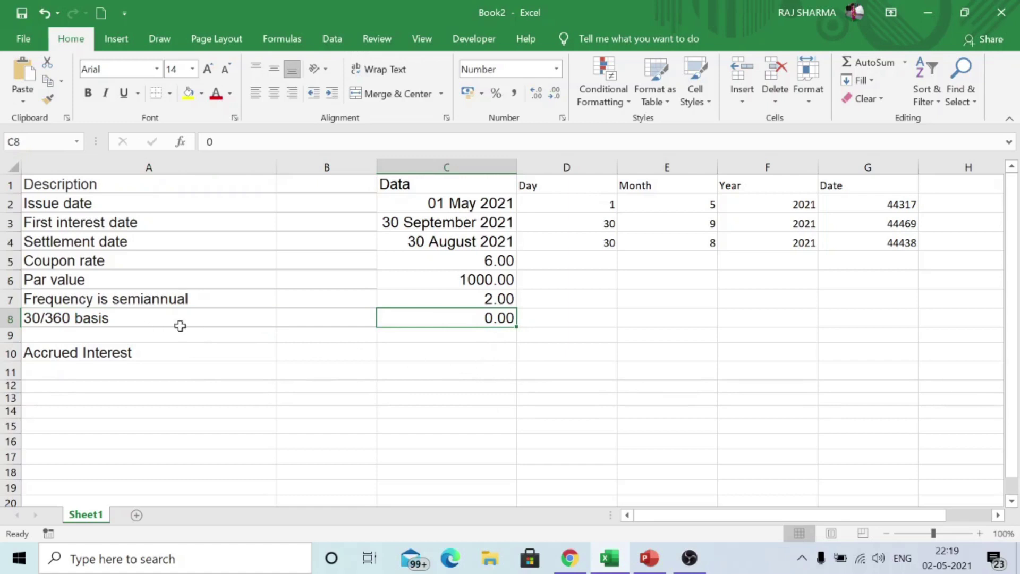
pyautogui.click(164, 351)
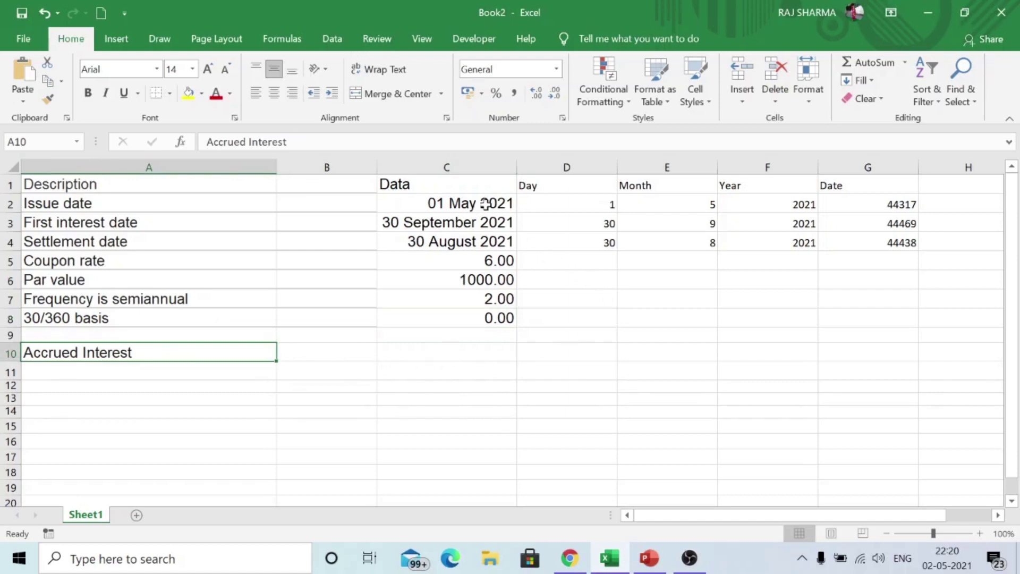
# Step: Compare the dates in C2:C4 with the DATE formula results in G2:G4
pyautogui.moveTo(485, 203); pyautogui.dragTo(487, 242)
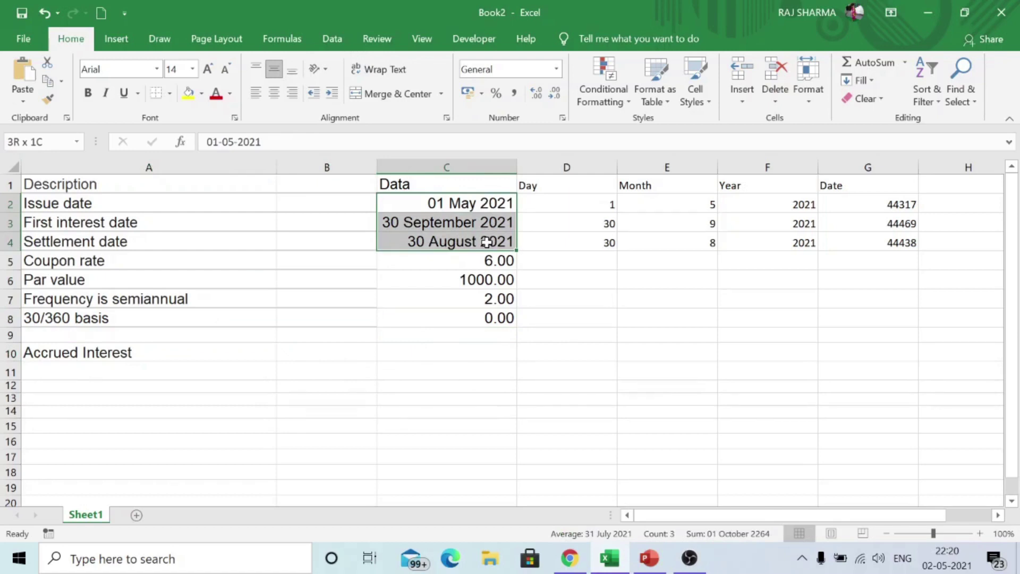
pyautogui.click(885, 203)
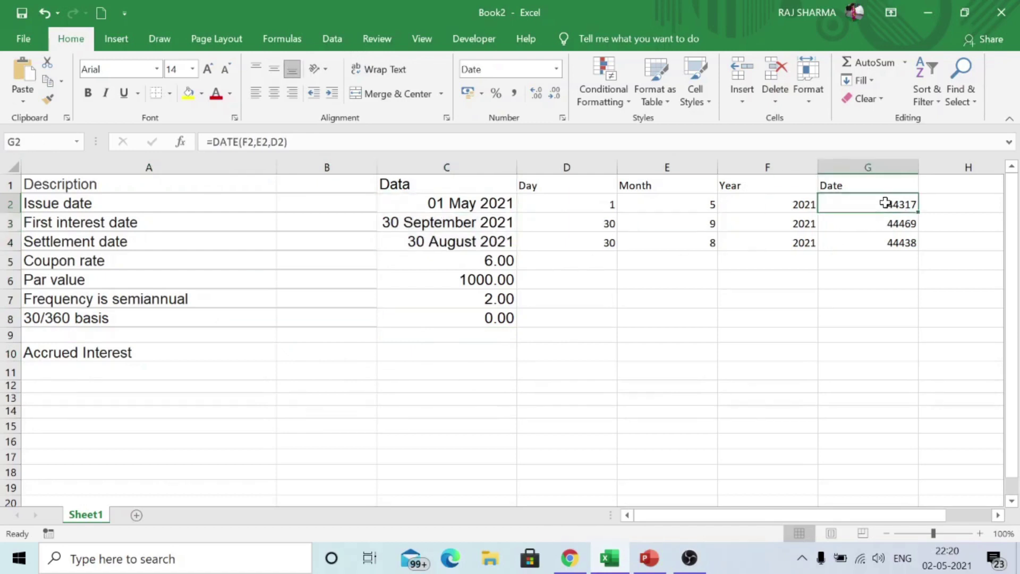
pyautogui.moveTo(457, 205); pyautogui.dragTo(464, 240)
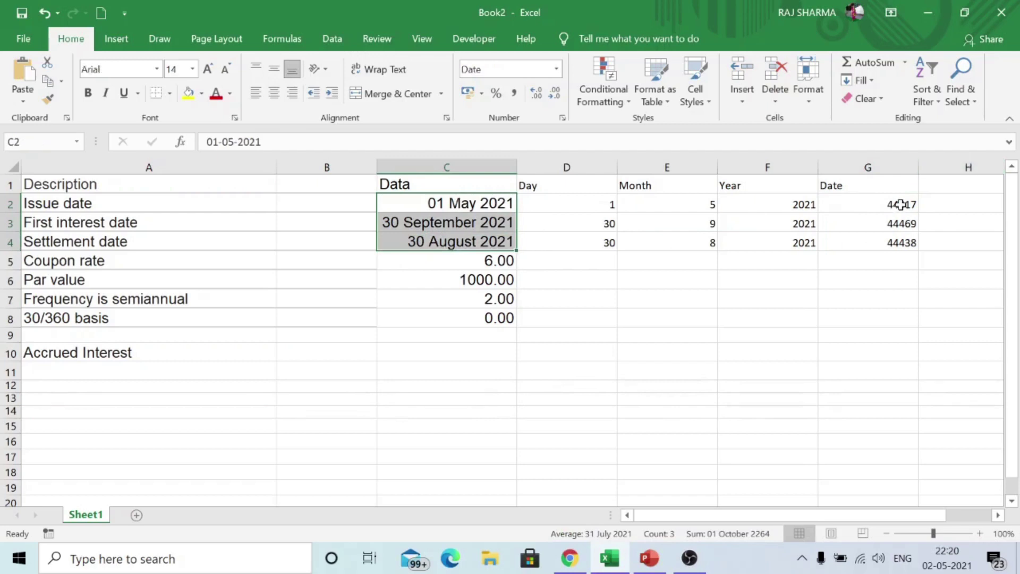
pyautogui.moveTo(901, 204); pyautogui.dragTo(902, 242)
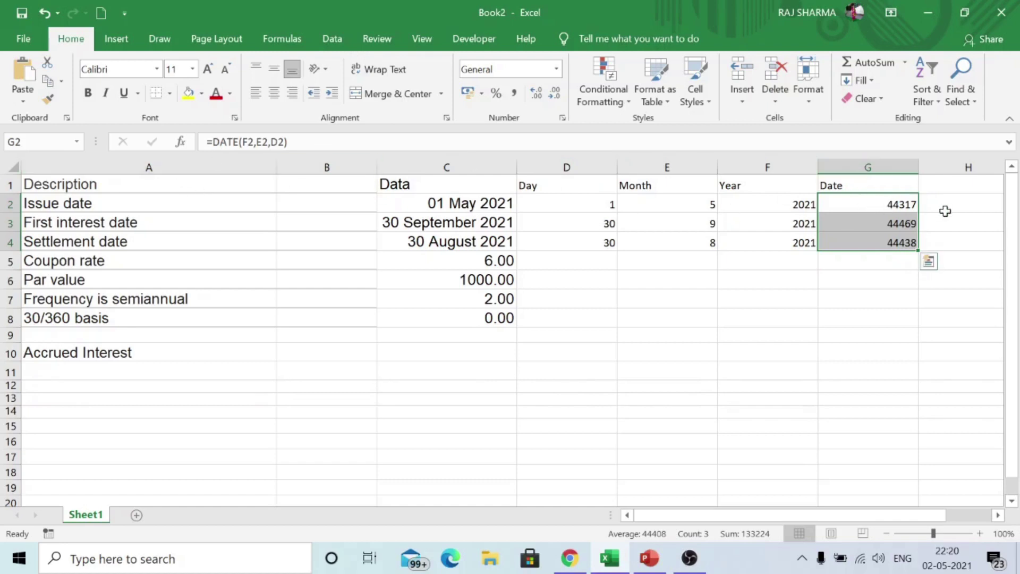
# Step: Insert a DATE function in G8 with F2 as the year, E2 as the month and D2 as the day
pyautogui.click(847, 319)
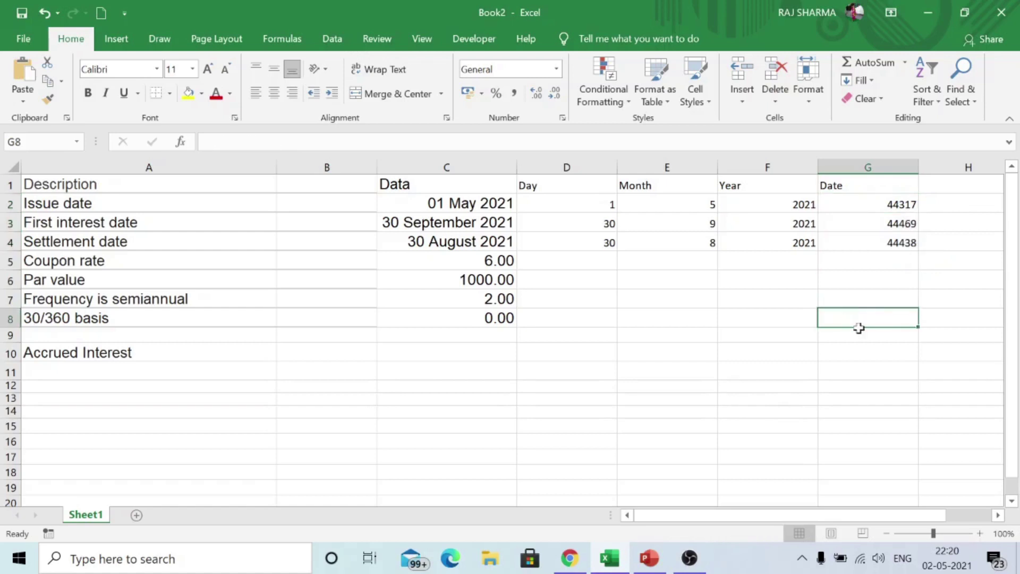
pyautogui.write('=')
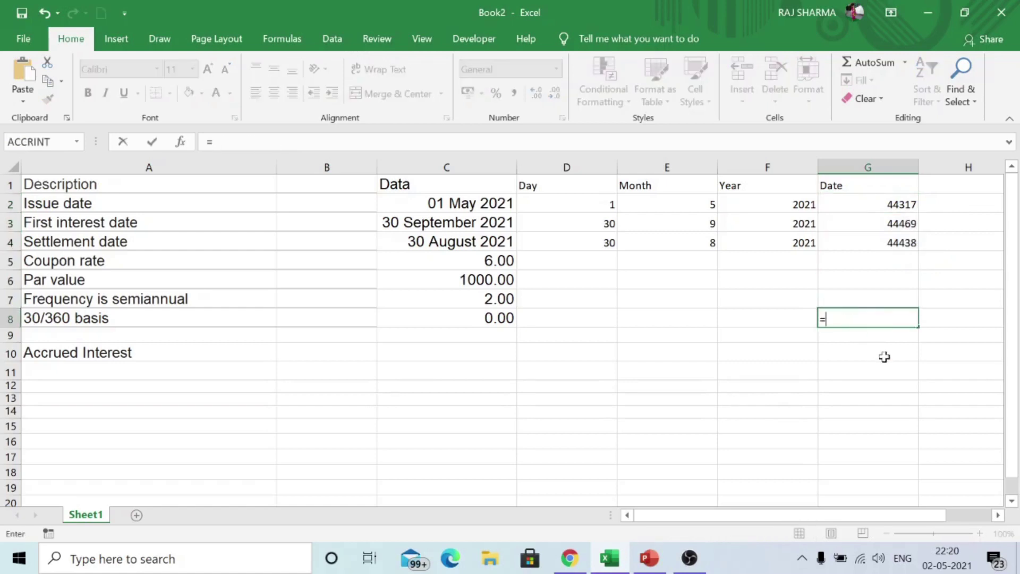
pyautogui.click(180, 144)
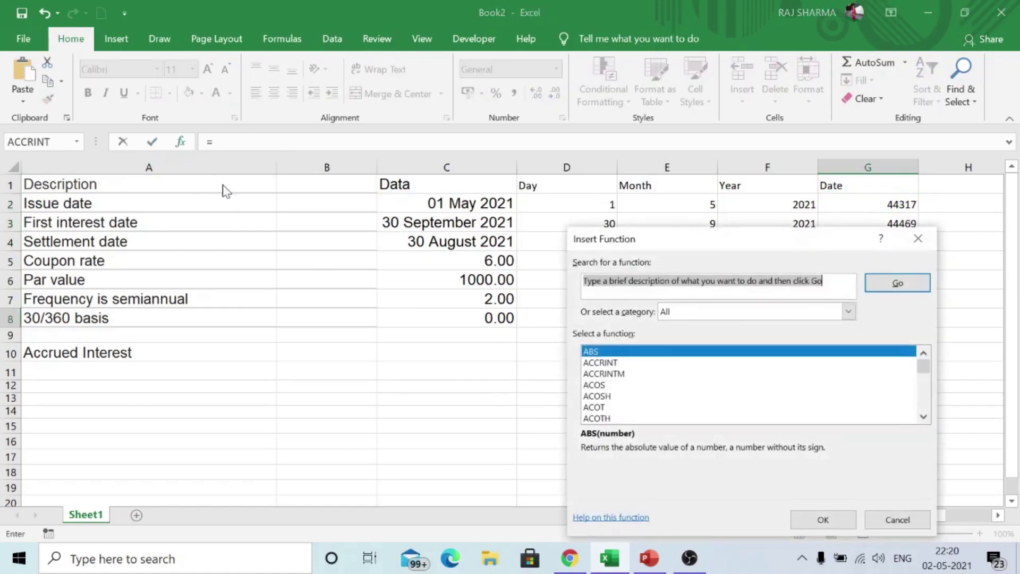
pyautogui.click(712, 311)
pyautogui.click(707, 323)
pyautogui.click(595, 363)
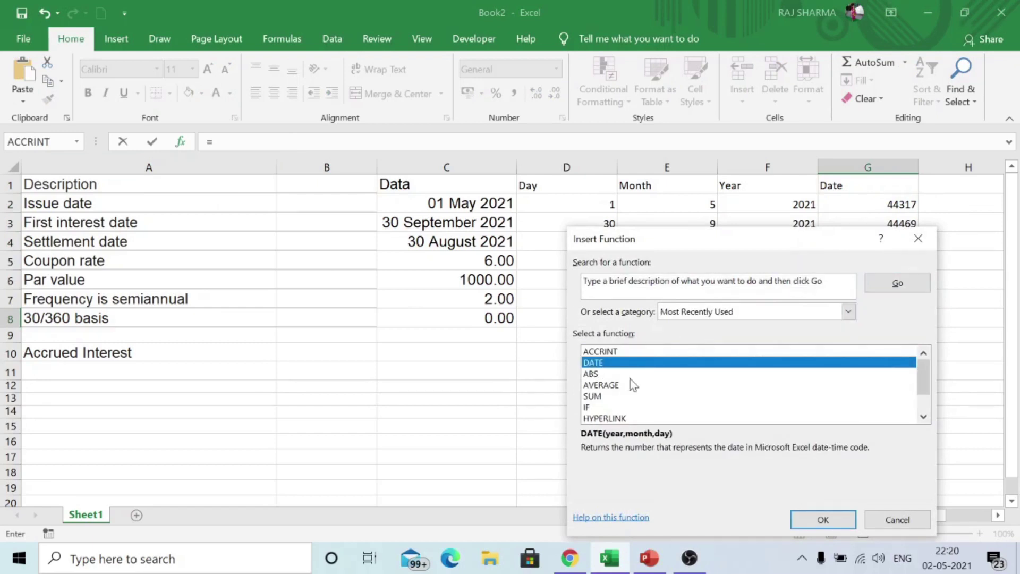
pyautogui.click(823, 520)
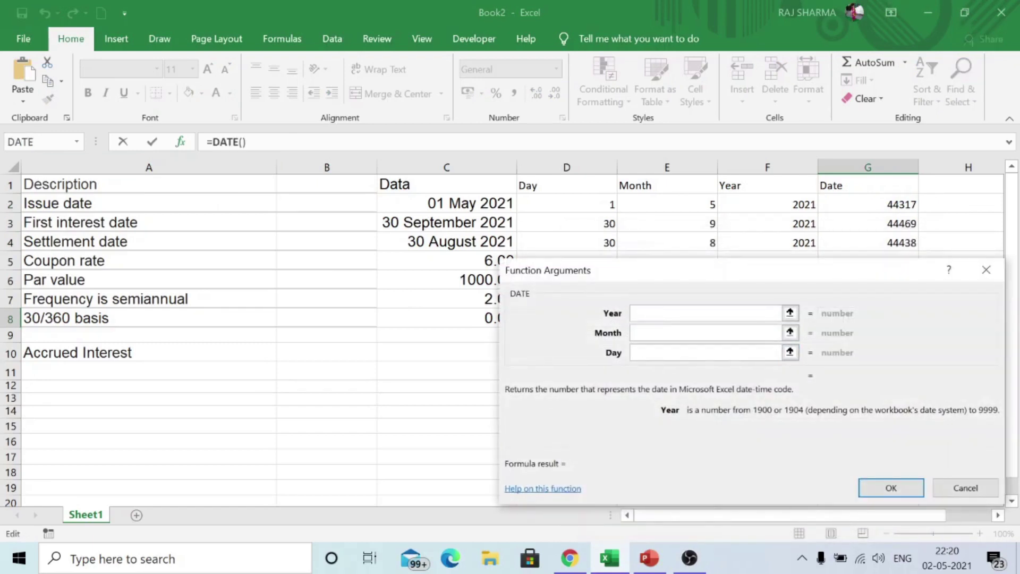
pyautogui.click(772, 203)
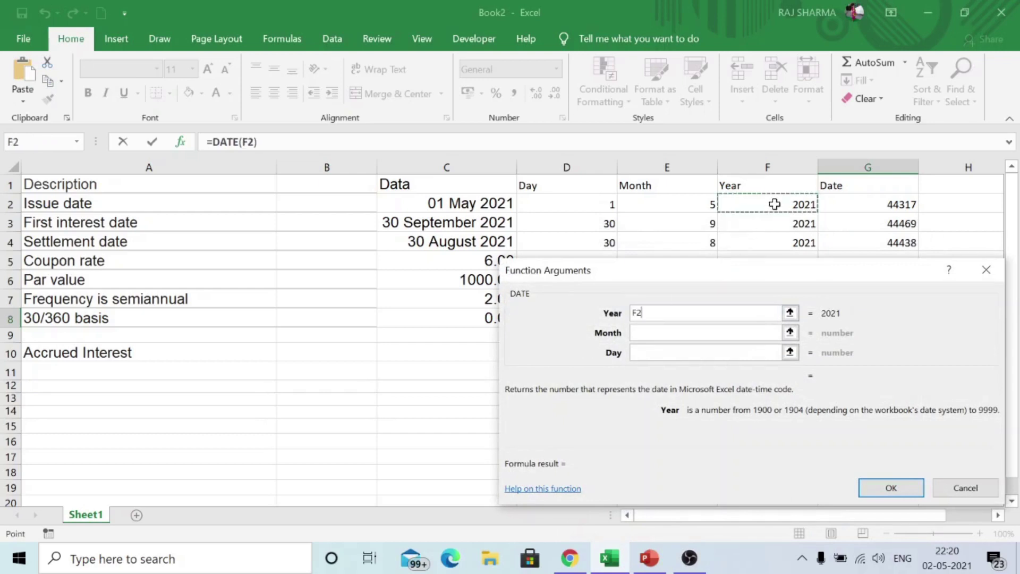
pyautogui.press('Tab')
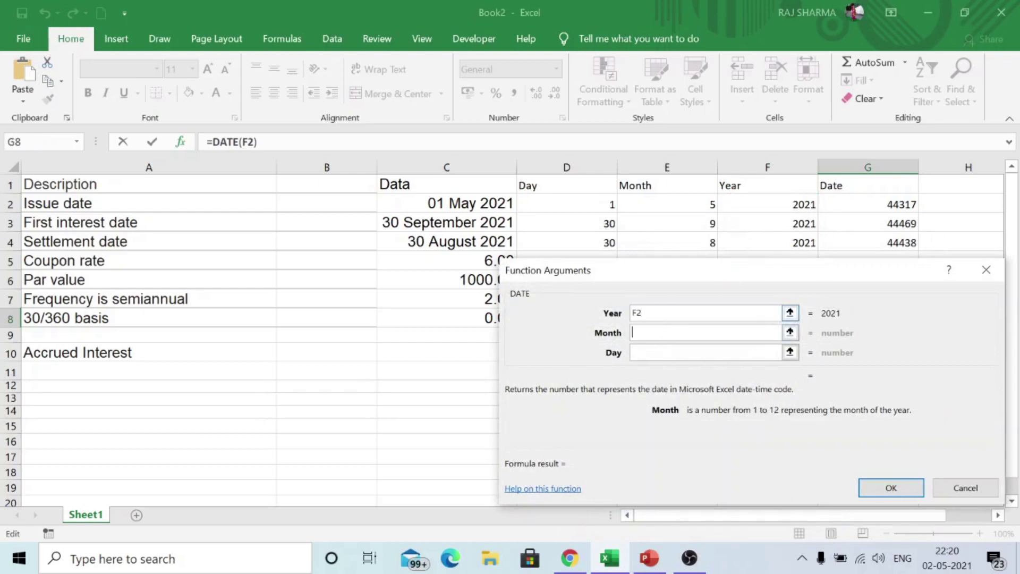
pyautogui.click(701, 204)
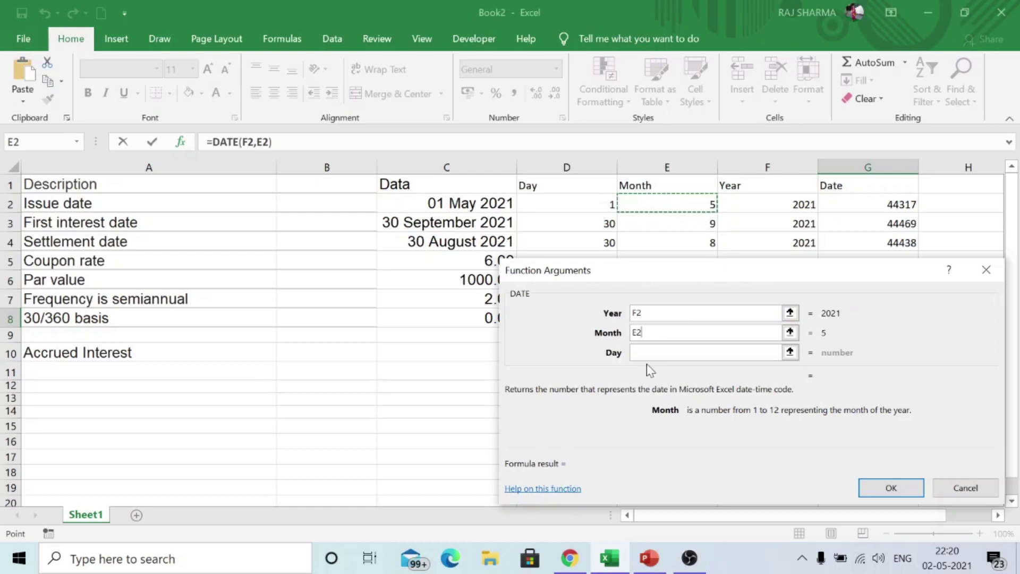
pyautogui.press('Tab')
pyautogui.click(596, 204)
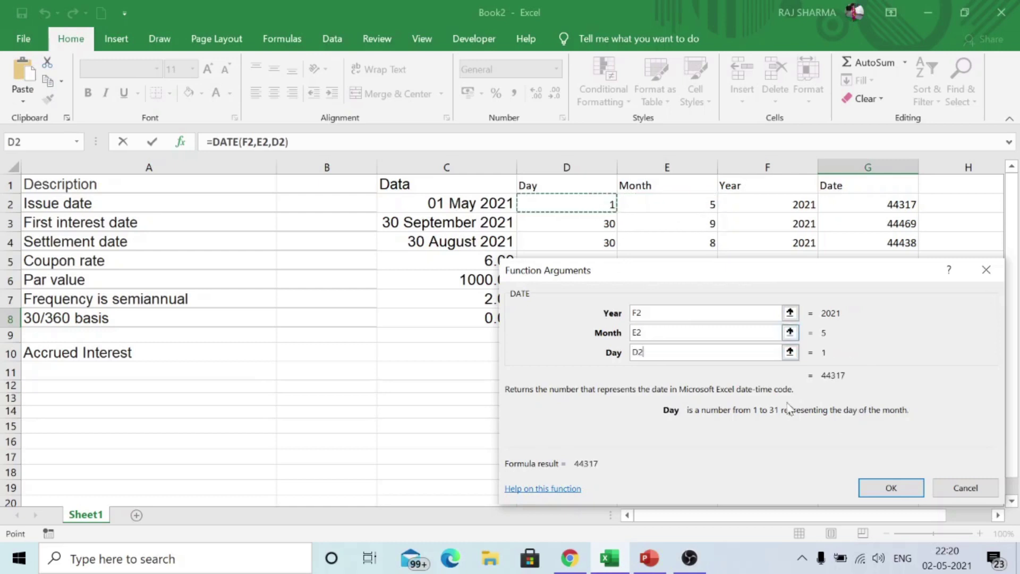
pyautogui.click(896, 488)
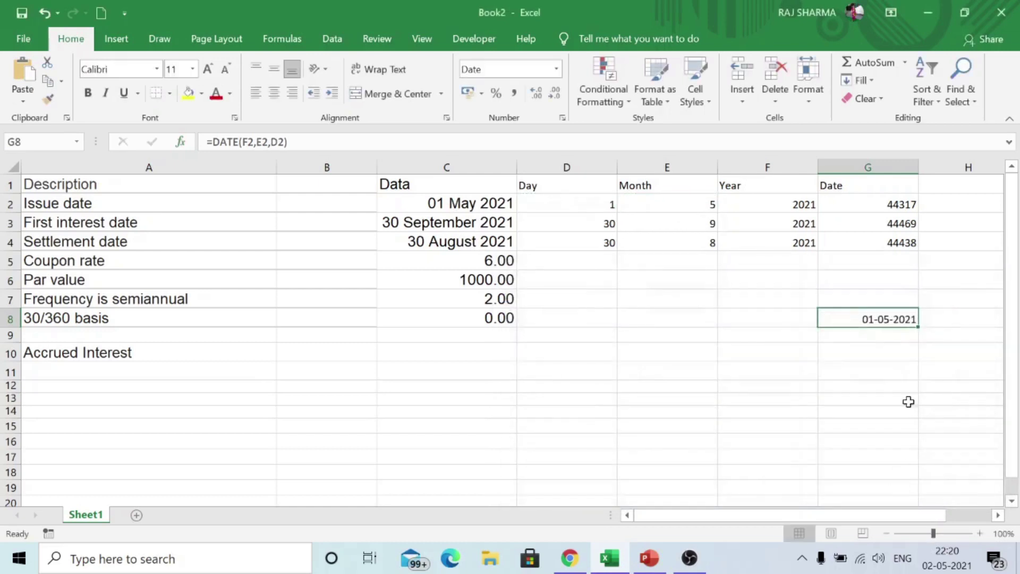
# Step: Change the number format of G8 to General and clear the cell's formula
pyautogui.rightClick(885, 325)
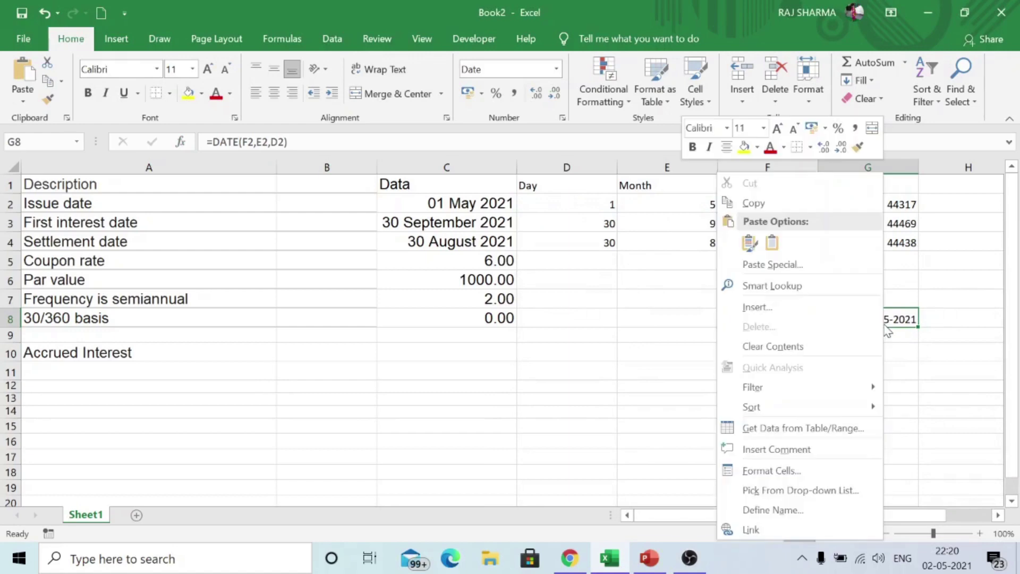
pyautogui.click(790, 470)
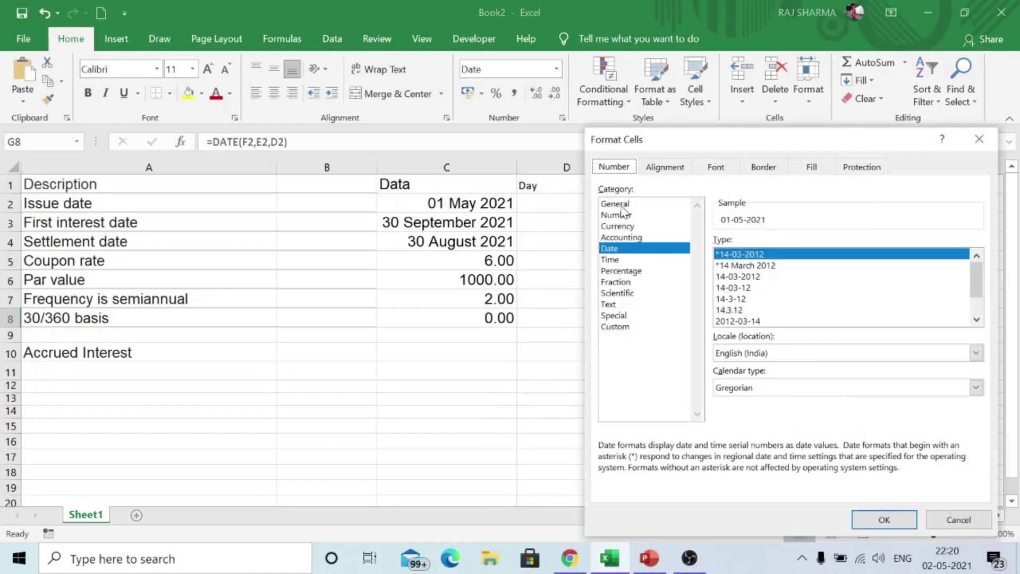
pyautogui.click(616, 205)
pyautogui.click(884, 519)
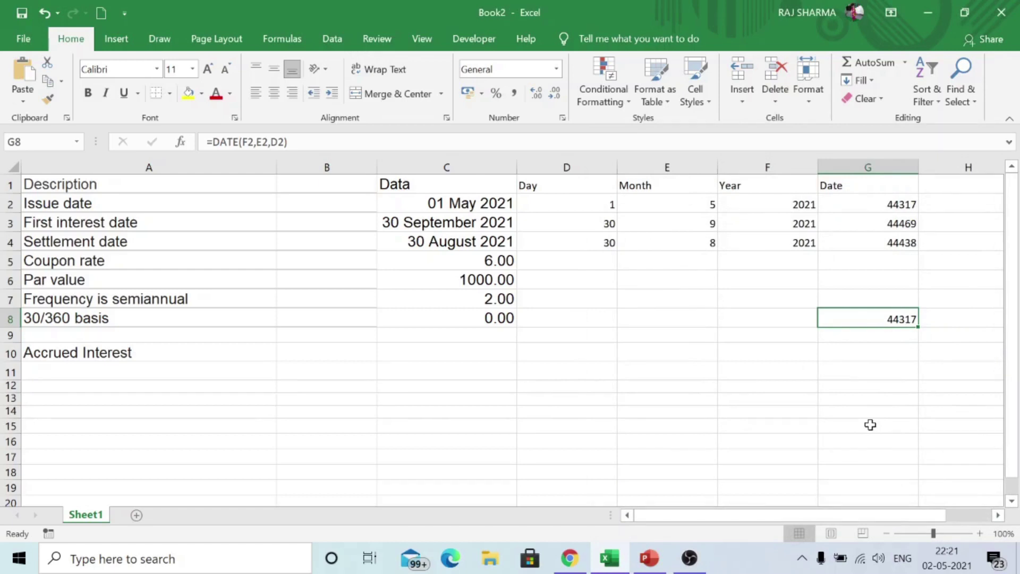
pyautogui.press('Delete')
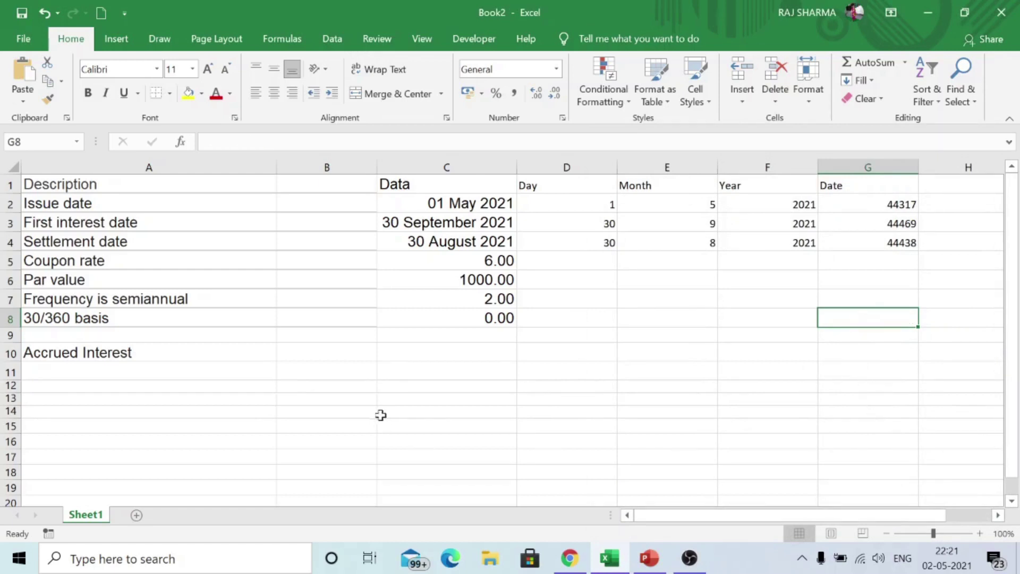
# Step: Insert the ACCRINT function in B10, beside the Accrued Interest label, choosing it from all functions
pyautogui.click(313, 353)
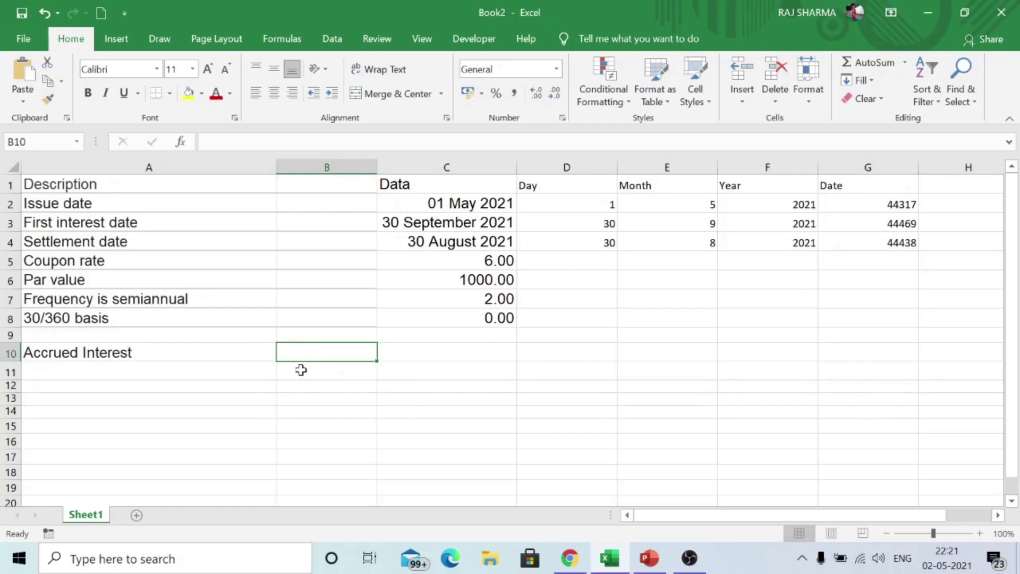
pyautogui.write('=')
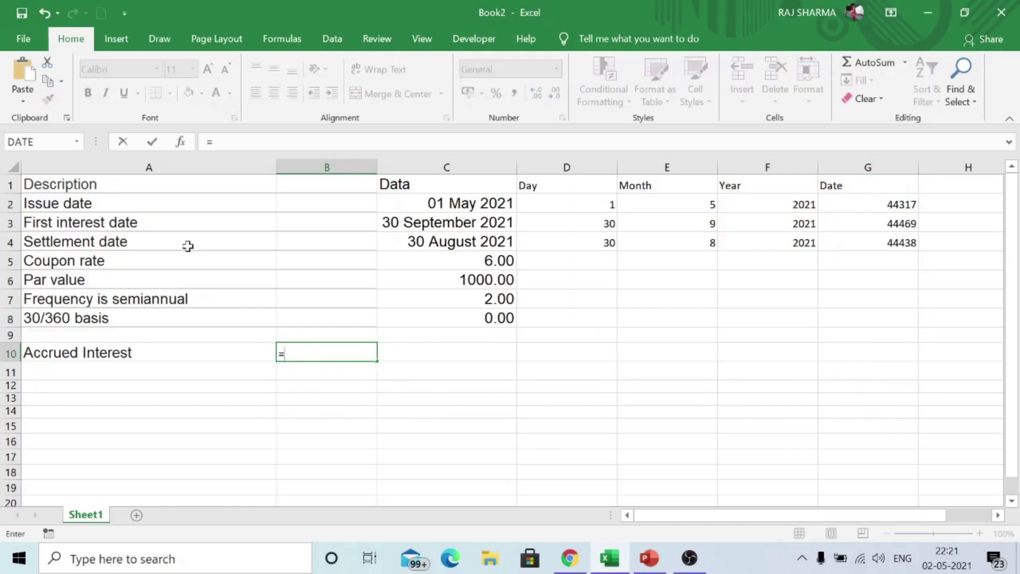
pyautogui.click(181, 142)
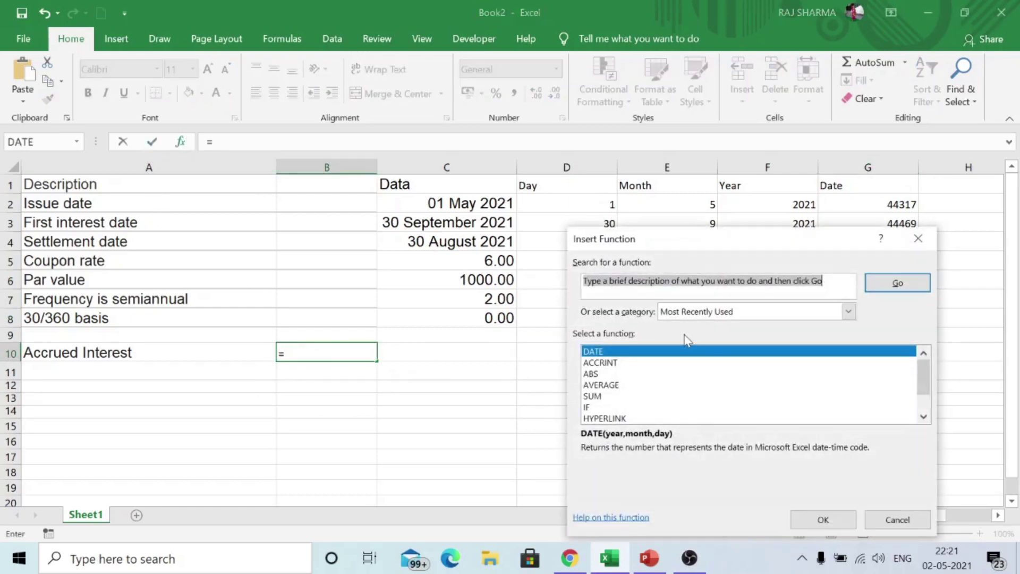
pyautogui.click(757, 311)
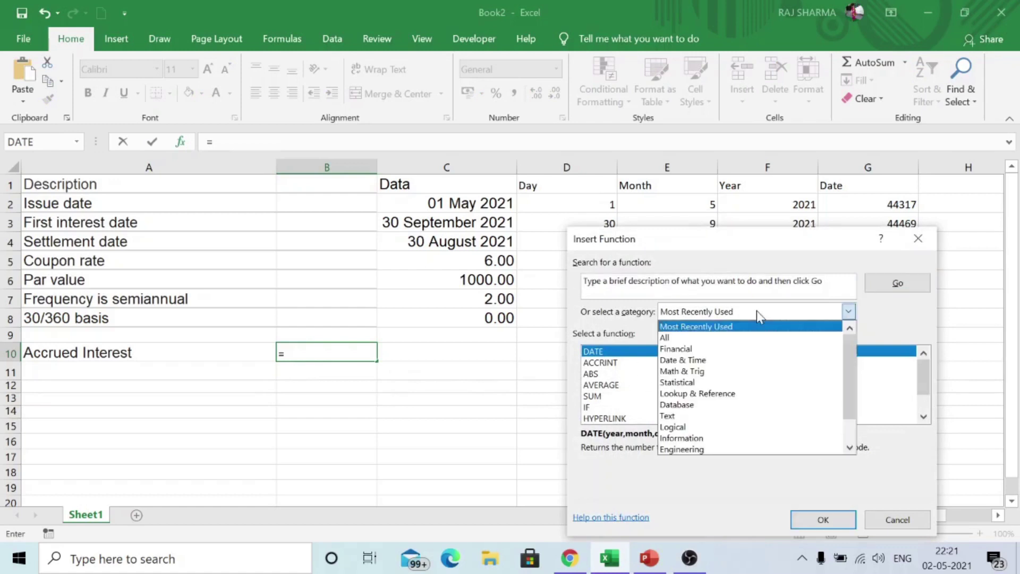
pyautogui.click(691, 338)
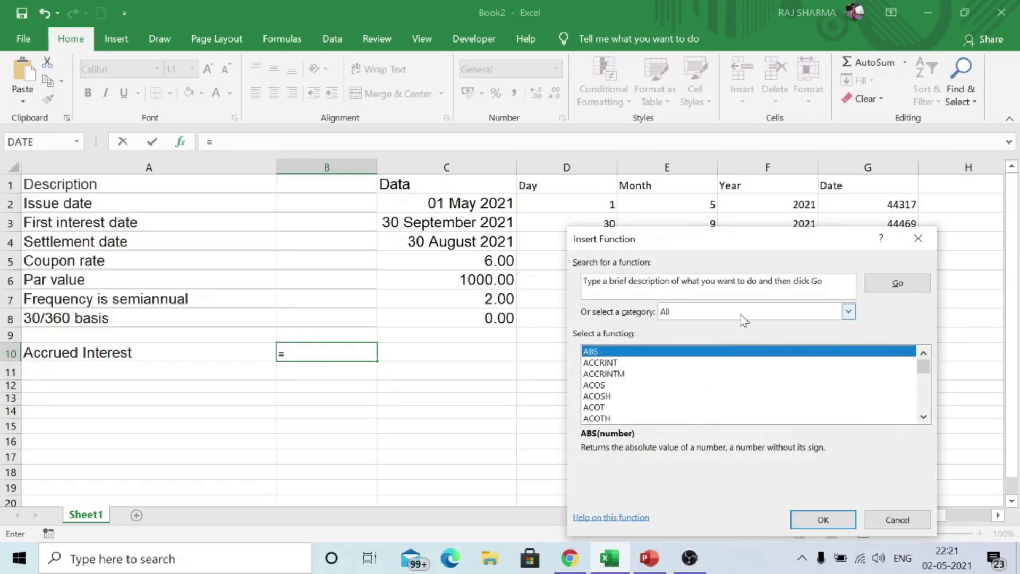
pyautogui.click(604, 364)
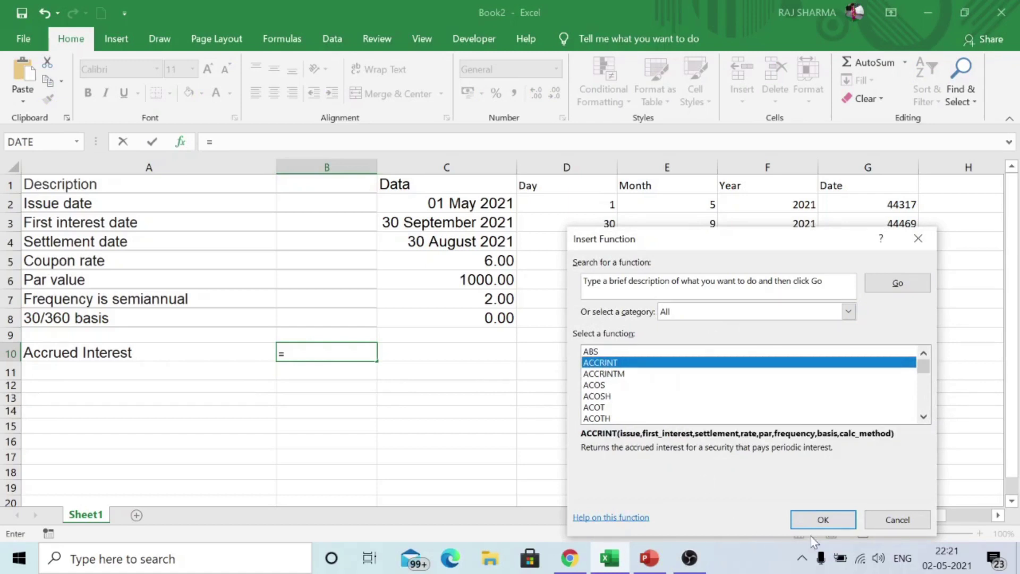
pyautogui.click(824, 522)
# Step: Set the ACCRINT date arguments to G2 for Issue, G3 for First_interest and G4 for Settlement
pyautogui.moveTo(702, 260); pyautogui.dragTo(662, 371)
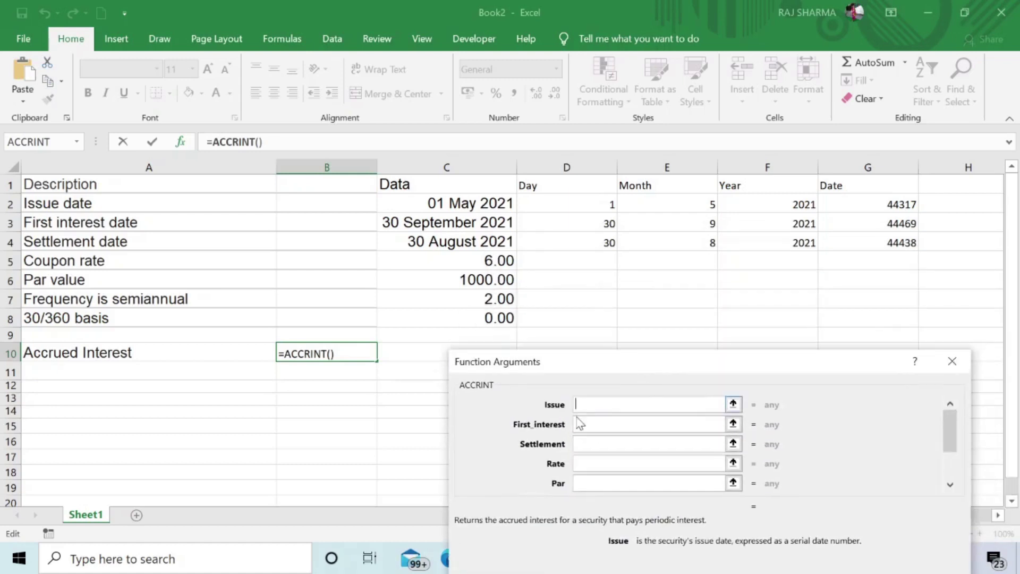
pyautogui.click(469, 205)
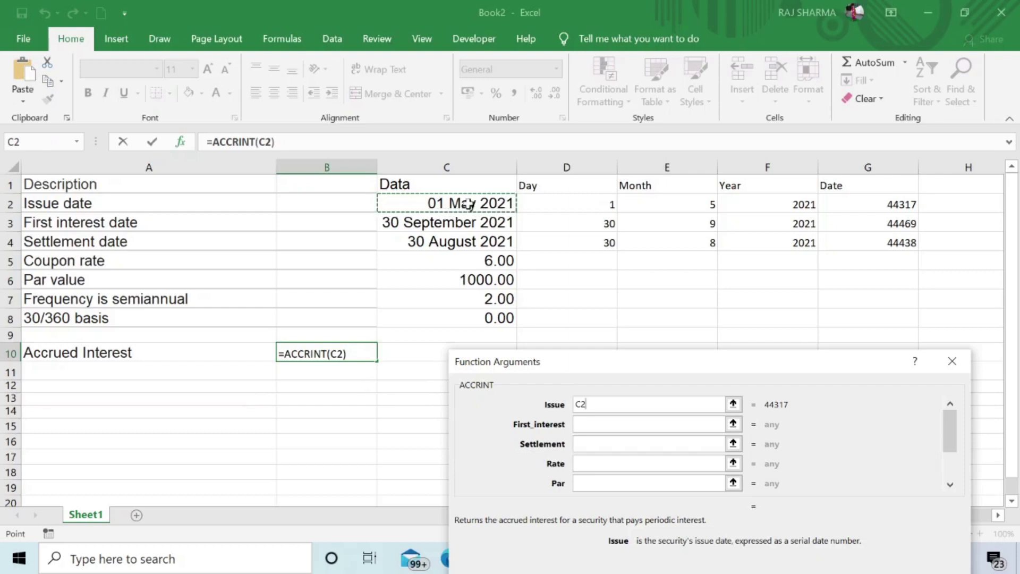
pyautogui.press('BackSpace')
pyautogui.press('BackSpace')
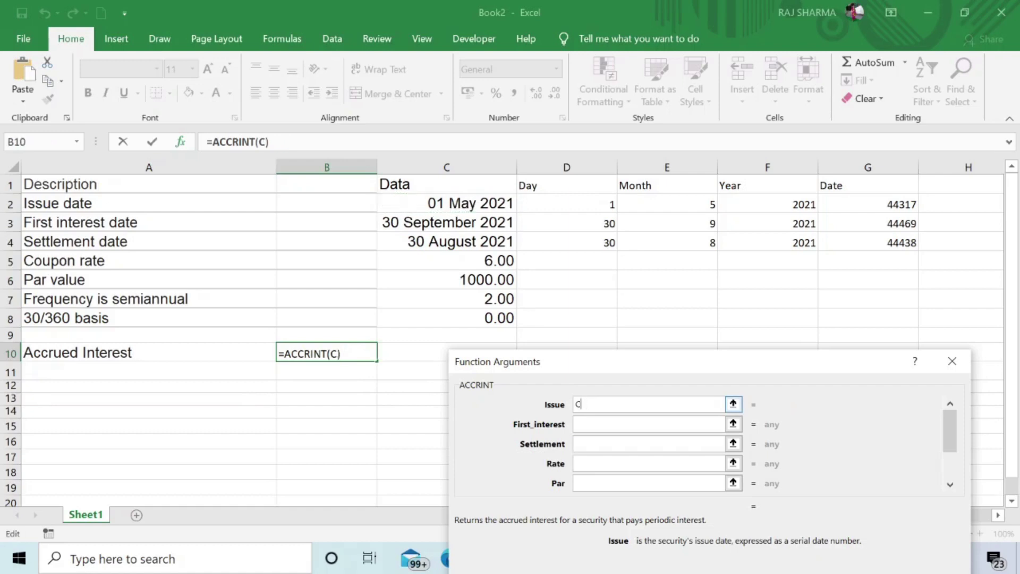
pyautogui.click(900, 202)
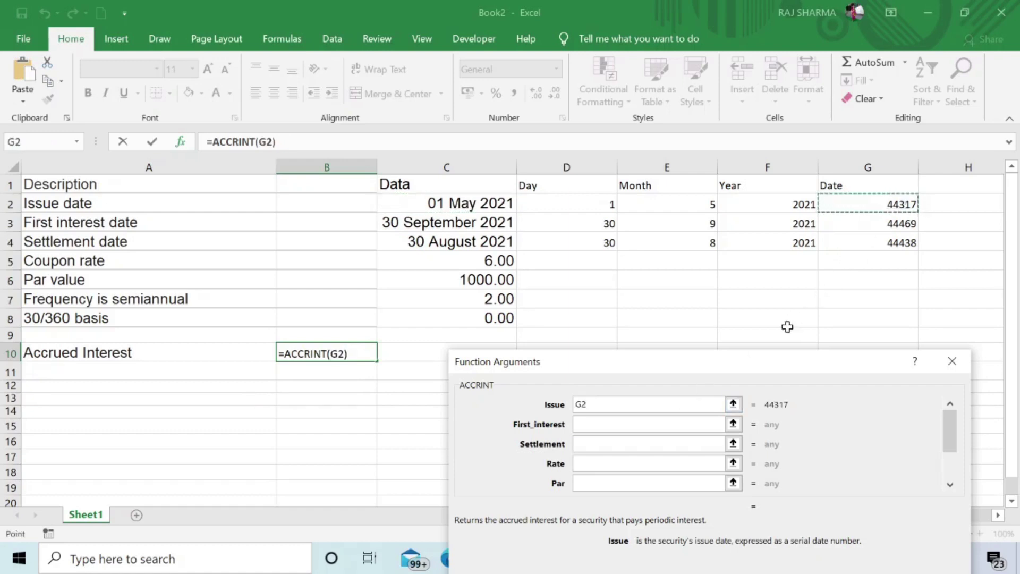
pyautogui.press('Tab')
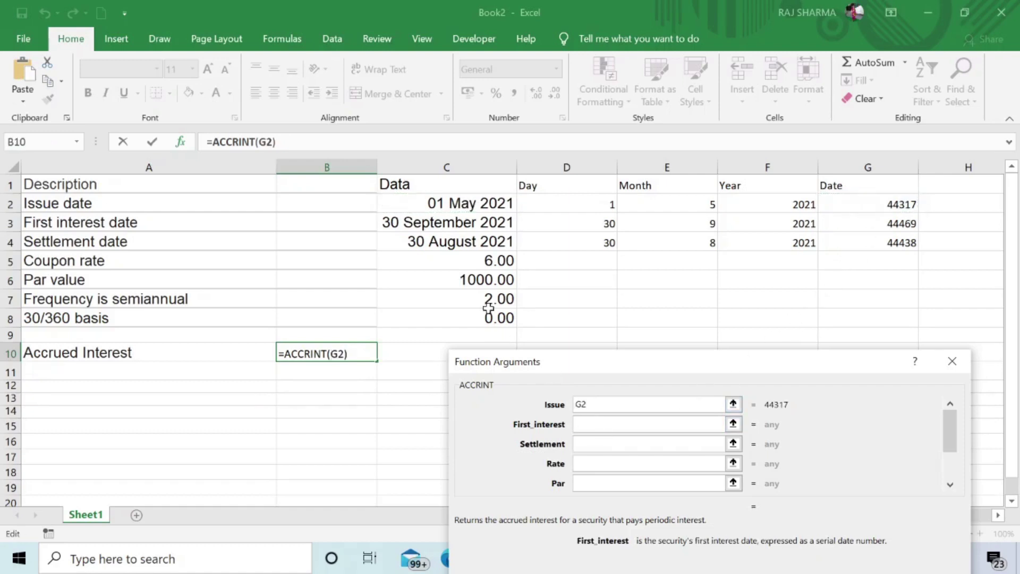
pyautogui.click(903, 222)
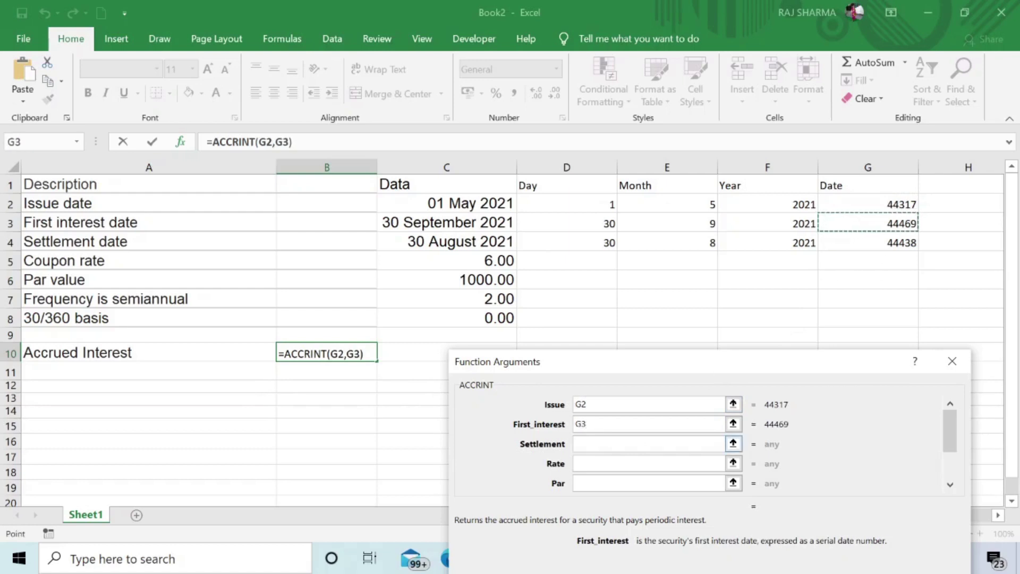
pyautogui.press('Tab')
pyautogui.click(904, 242)
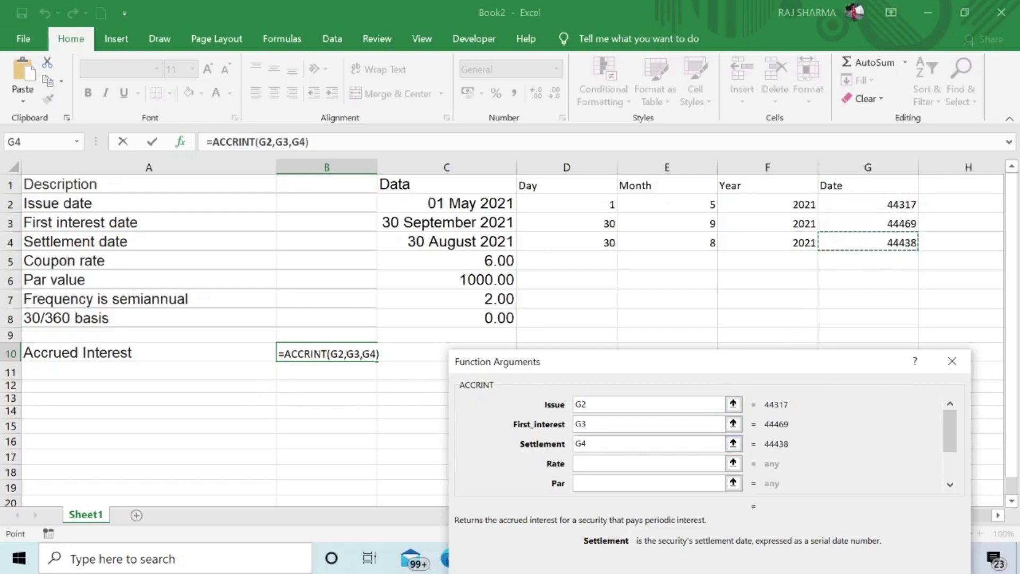
# Step: Set the ACCRINT Rate argument to C5 and the Par argument to C6
pyautogui.press('Tab')
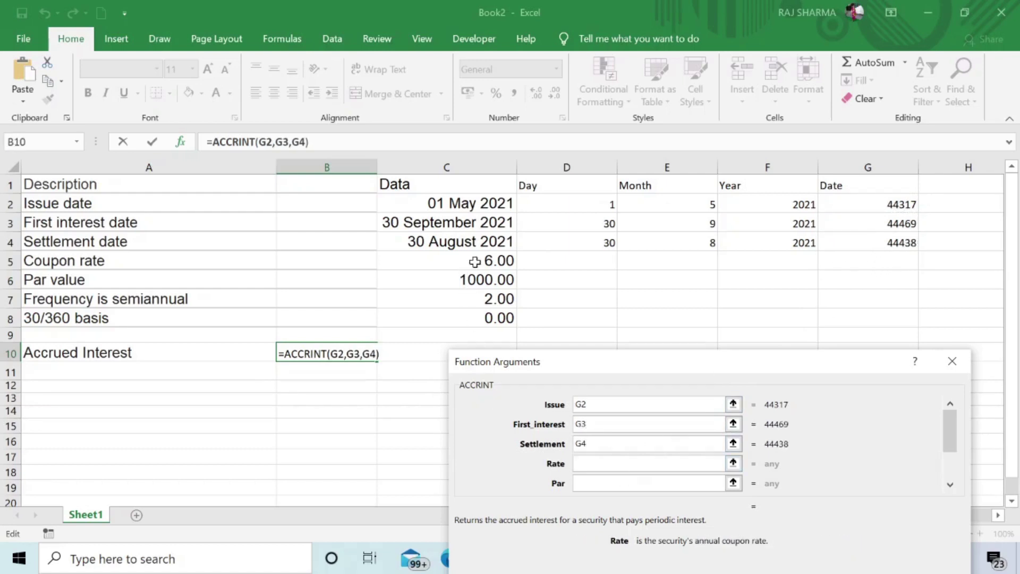
pyautogui.click(475, 261)
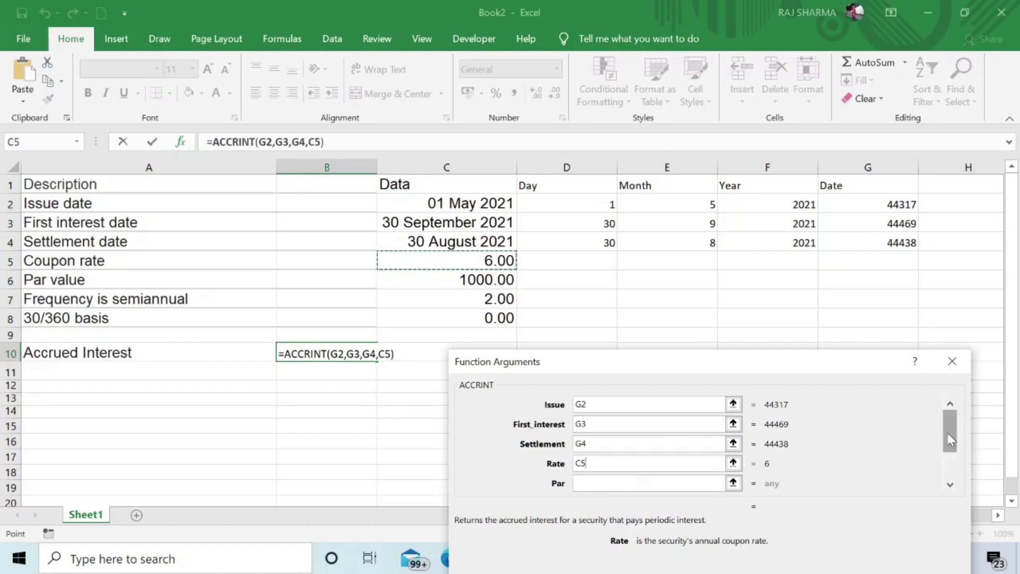
pyautogui.moveTo(948, 432); pyautogui.dragTo(952, 455)
pyautogui.click(720, 425)
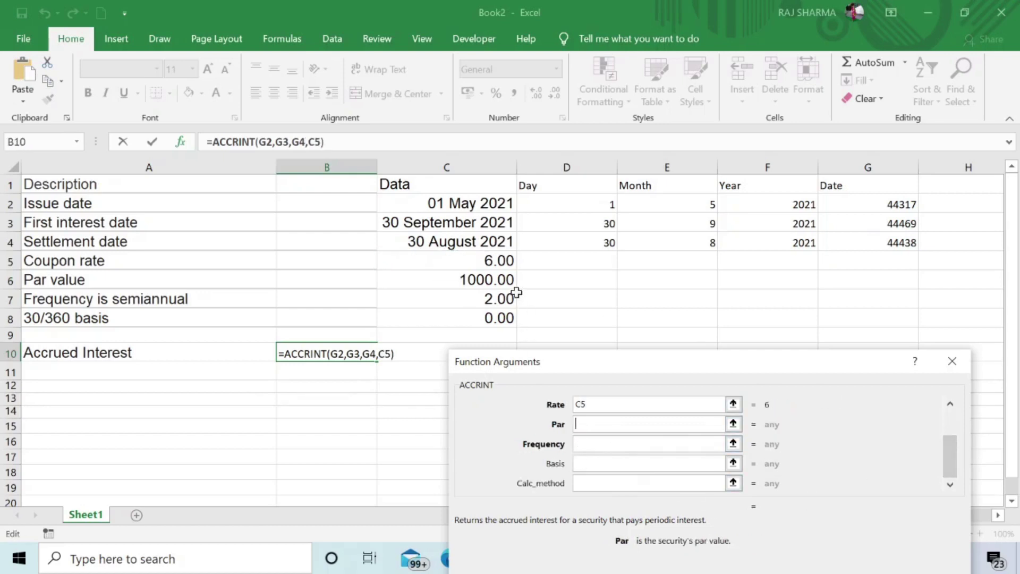
pyautogui.click(492, 280)
# Step: Set Frequency to C7 and Basis to C8, leave Calc_method empty, and enter the ACCRINT formula in B10
pyautogui.click(606, 447)
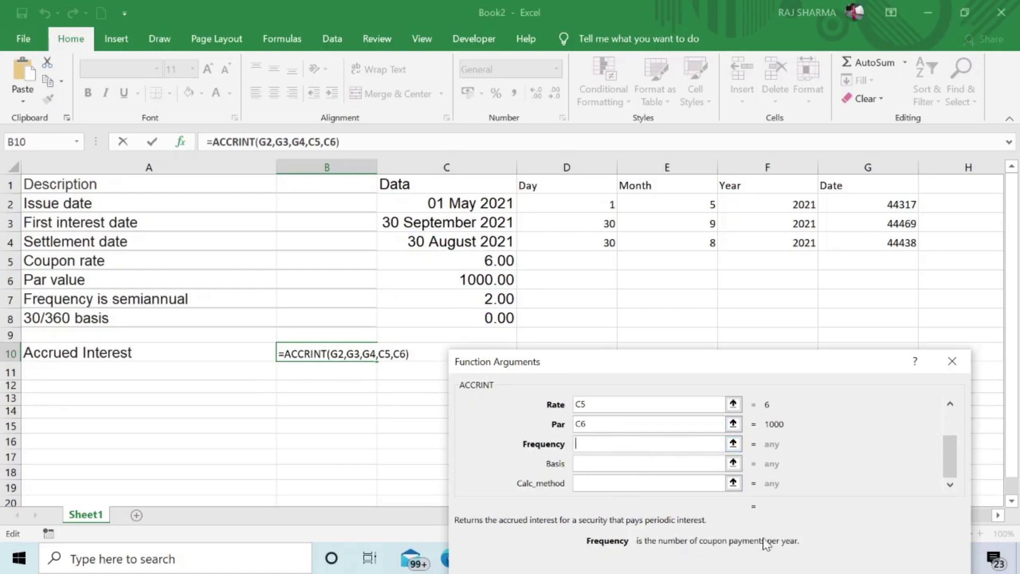
pyautogui.click(463, 296)
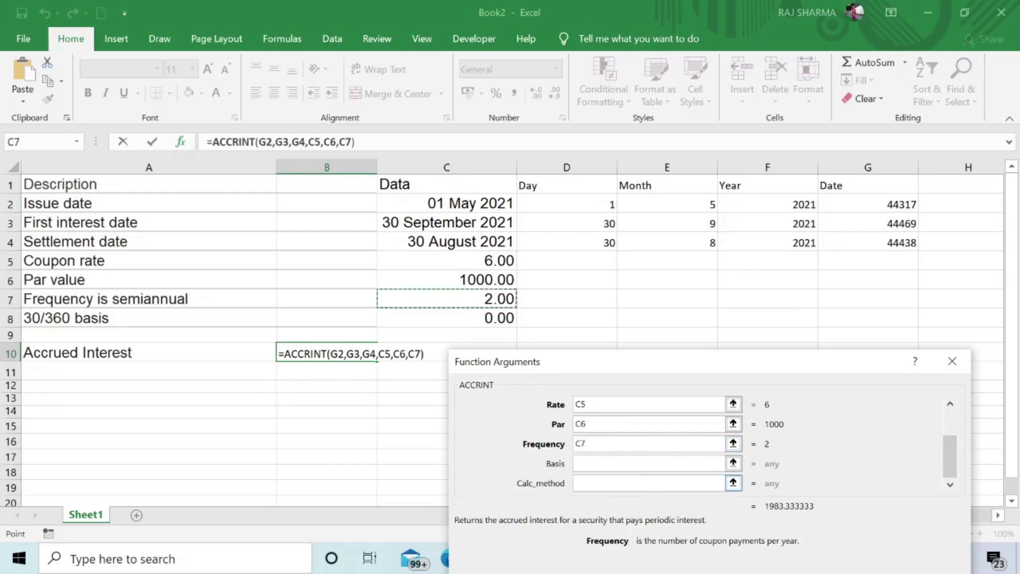
pyautogui.press('Tab')
pyautogui.click(490, 320)
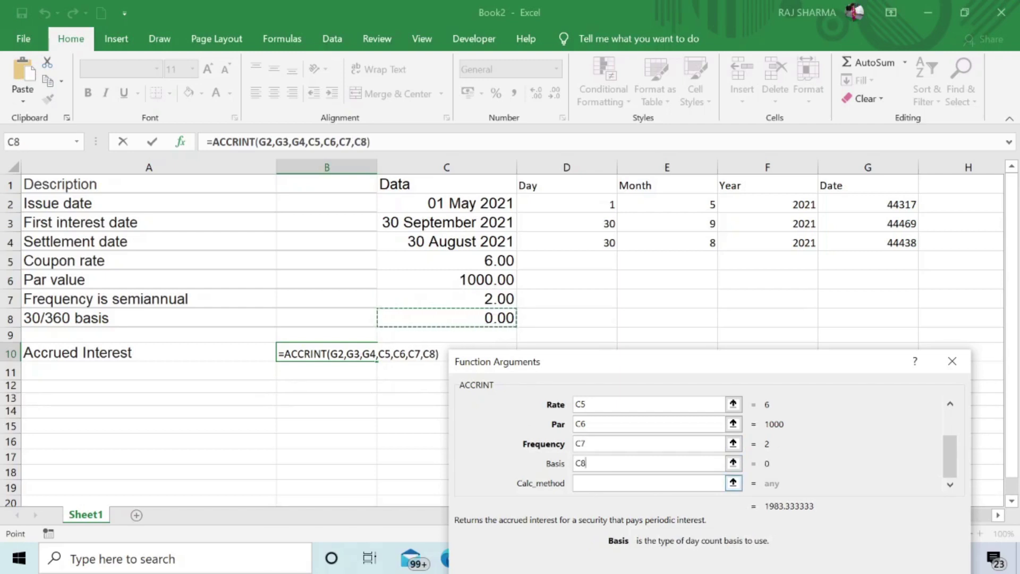
pyautogui.moveTo(720, 365); pyautogui.dragTo(741, 195)
pyautogui.press('Tab')
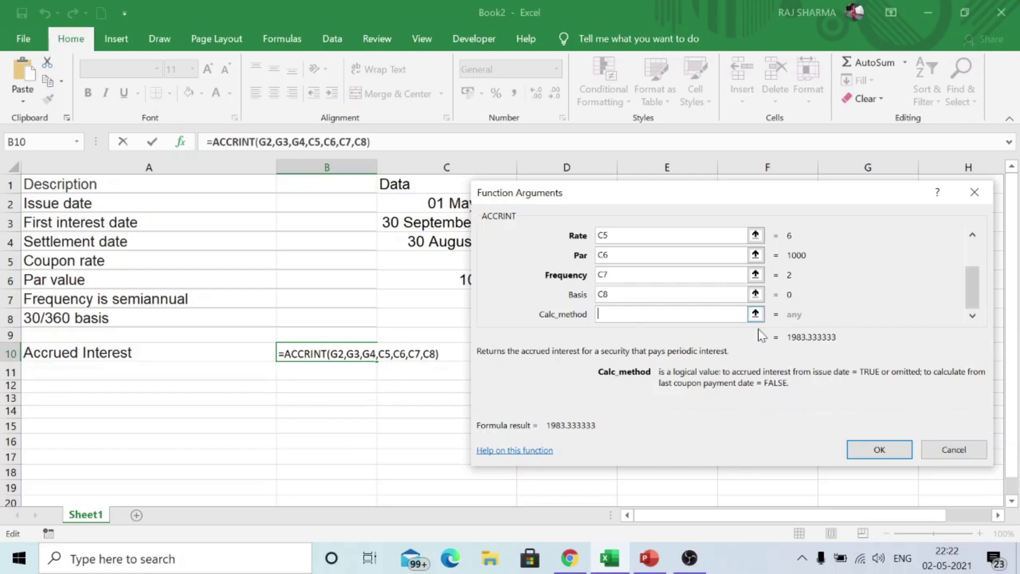
pyautogui.click(879, 450)
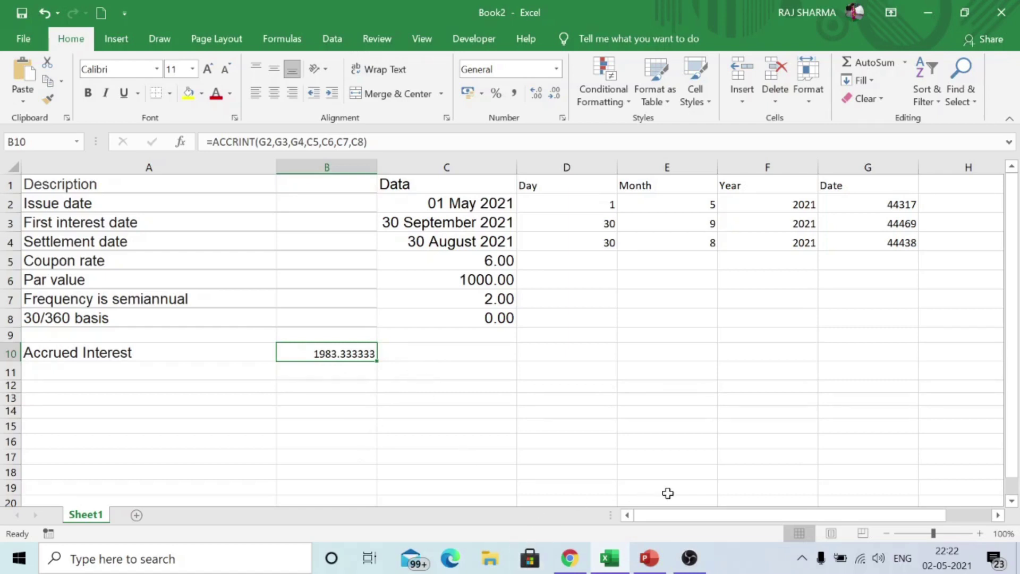
pyautogui.click(803, 558)
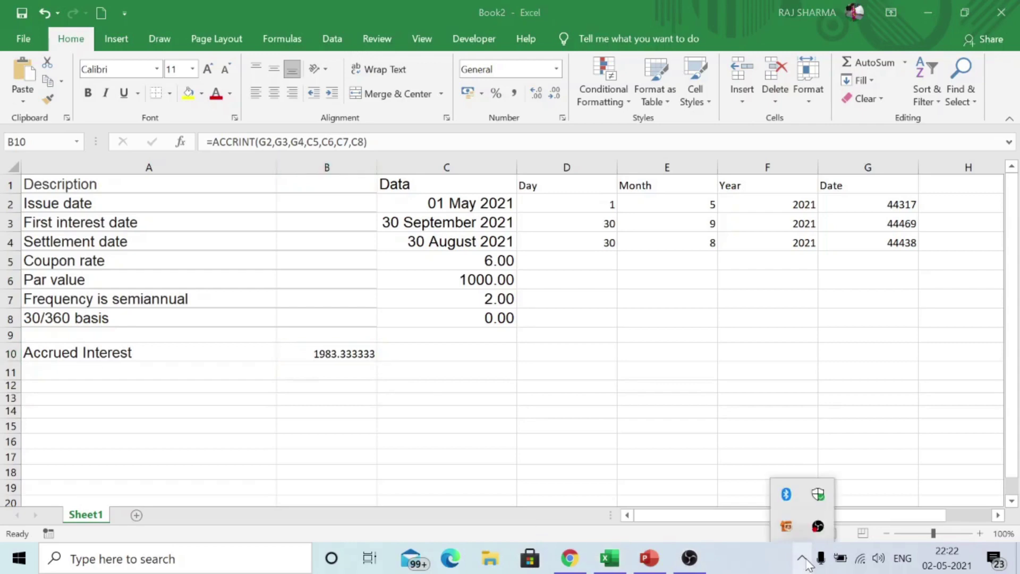
pyautogui.rightClick(818, 528)
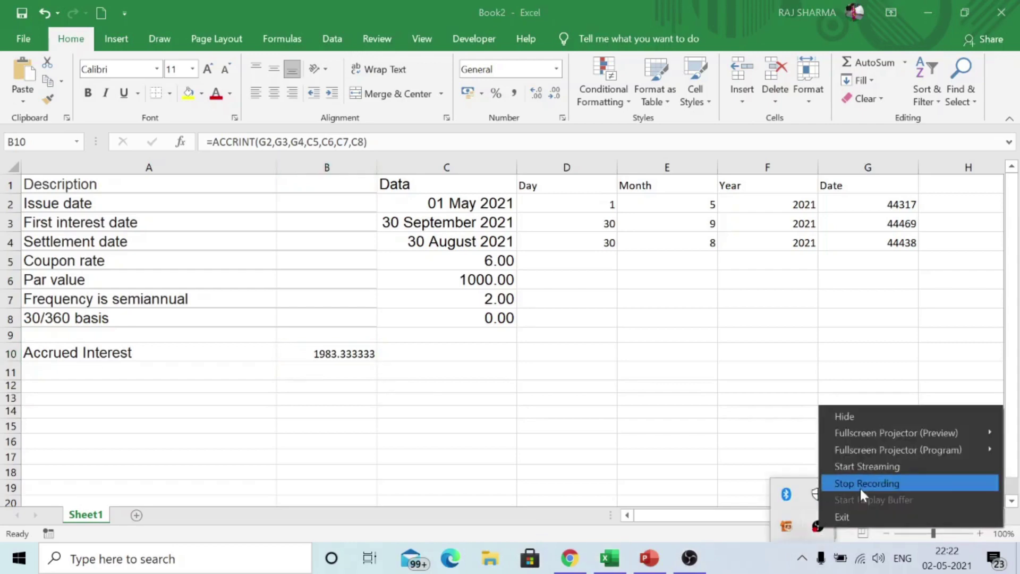